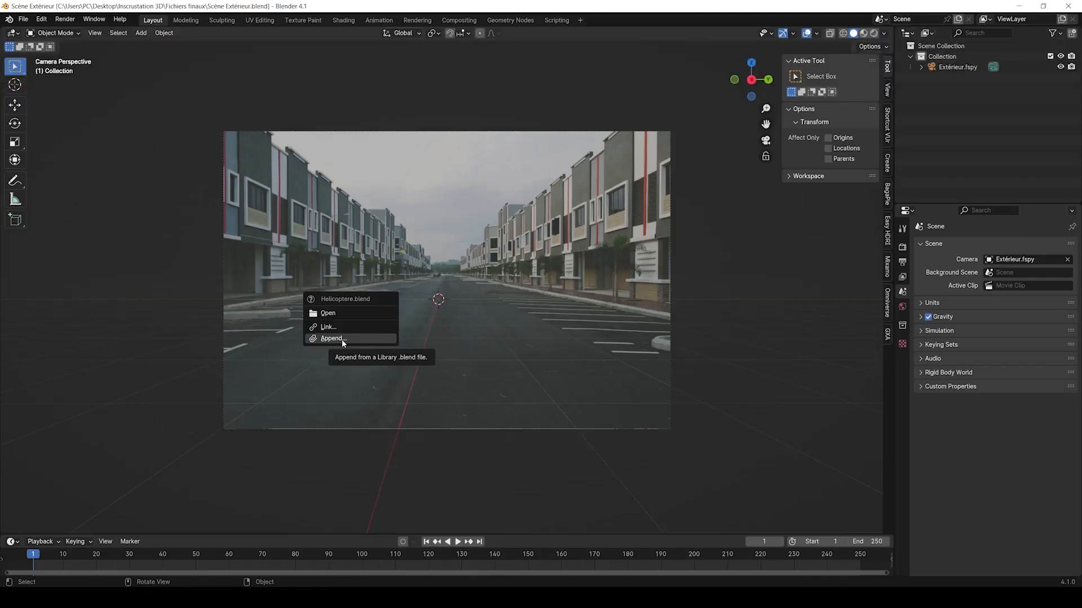
# - Append the Collection from Helicoptere.blend and delete the imported Collection.001 container, keeping the Helico hierarchy in the scene
pyautogui.click(341, 339)
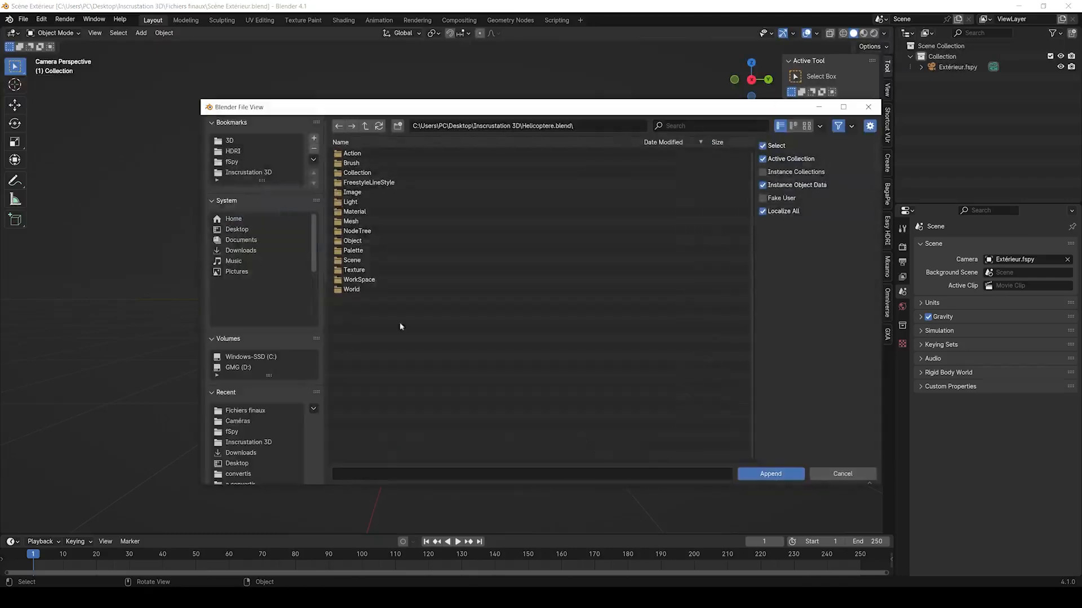
pyautogui.doubleClick(371, 173)
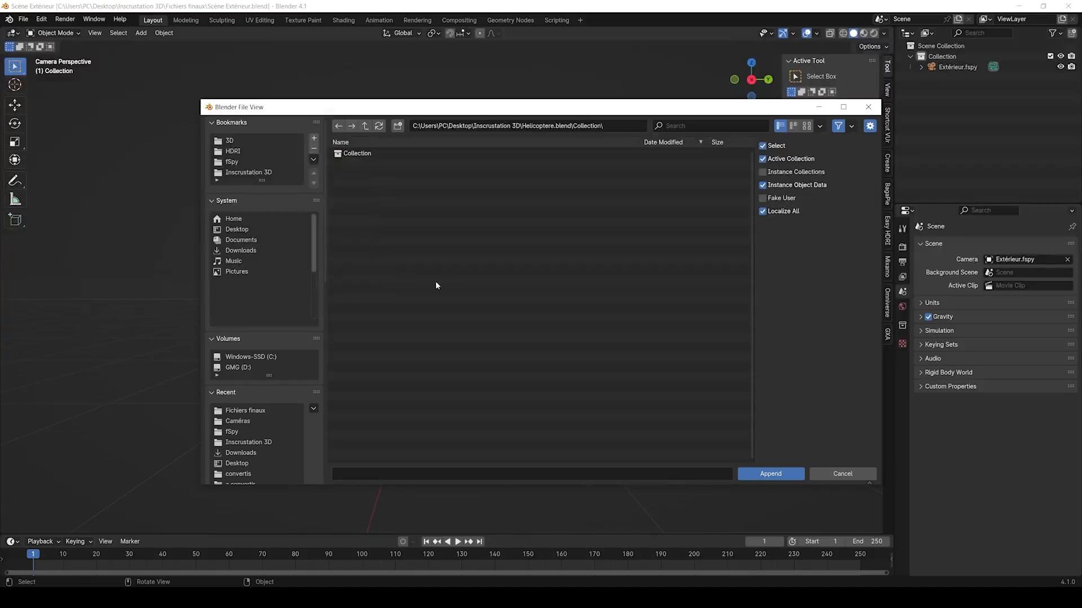
pyautogui.click(394, 153)
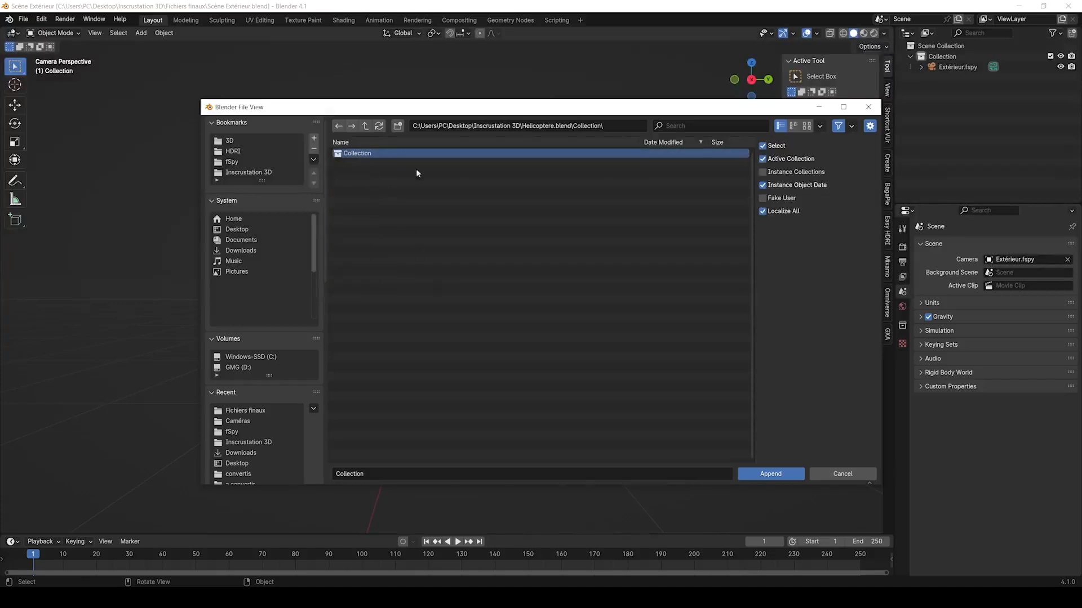
pyautogui.click(755, 475)
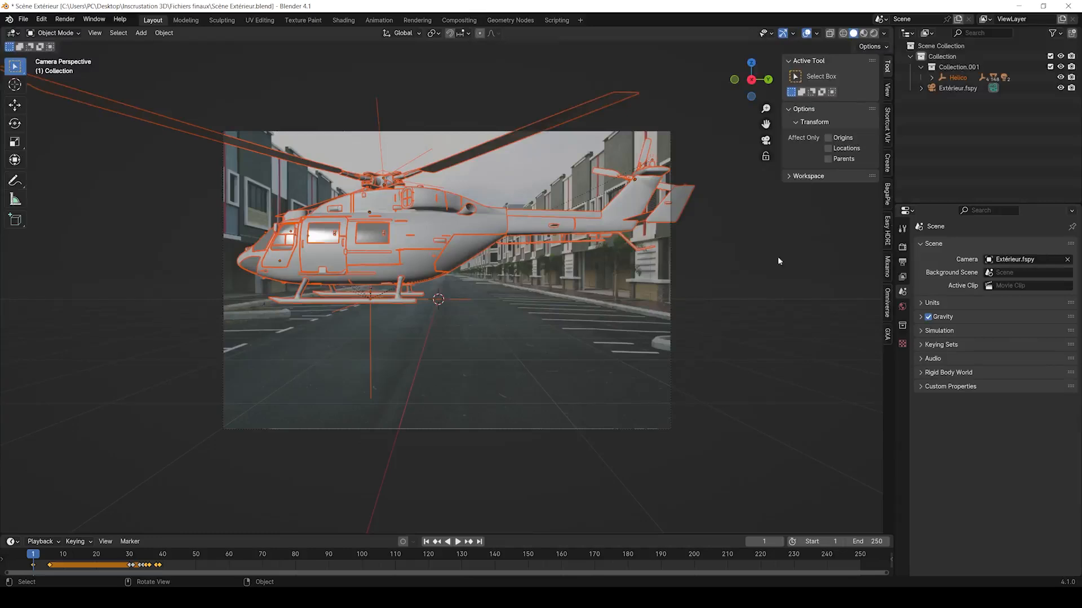
pyautogui.click(972, 67)
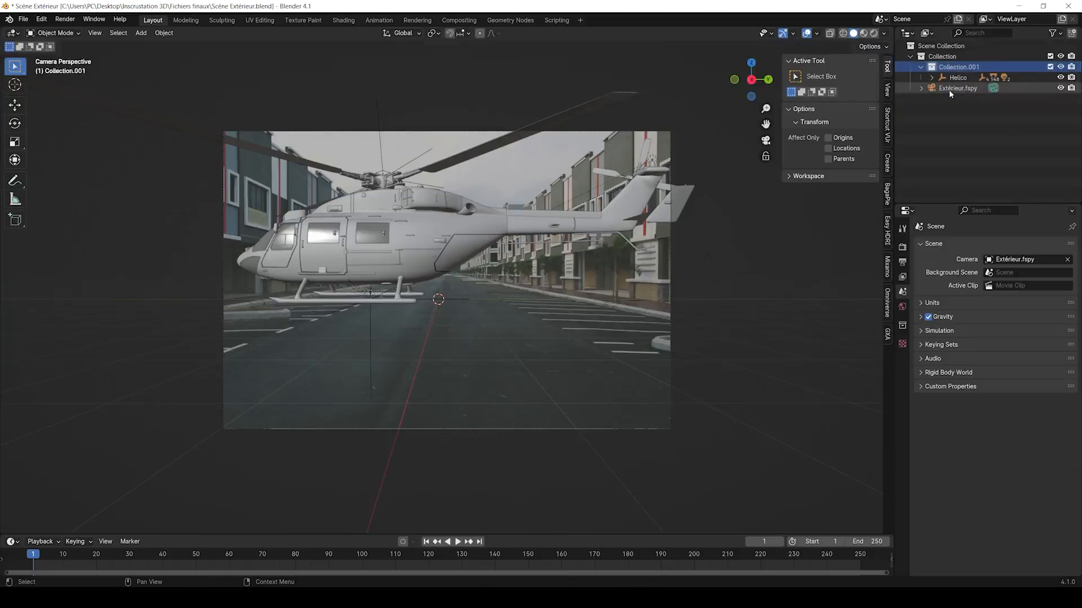
pyautogui.press('Delete')
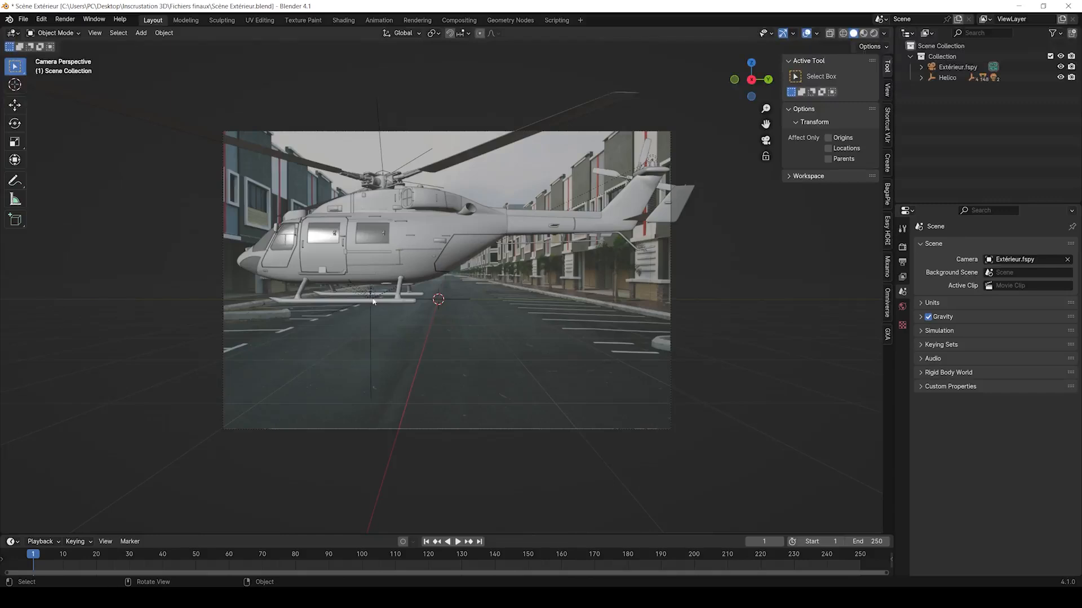
# - Examine how the helicopter's skids sit on the ground plane from the front view, ending in the camera view
pyautogui.moveTo(395, 288); pyautogui.dragTo(549, 263, button='middle')
pyautogui.scroll(-5, 592, 268)
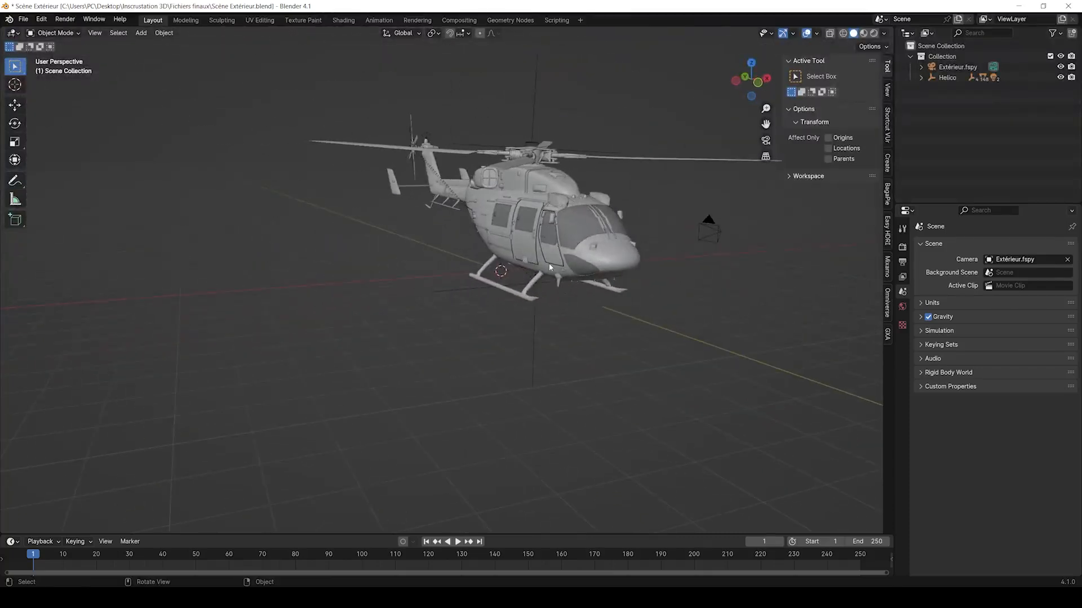
pyautogui.press('KP_1')
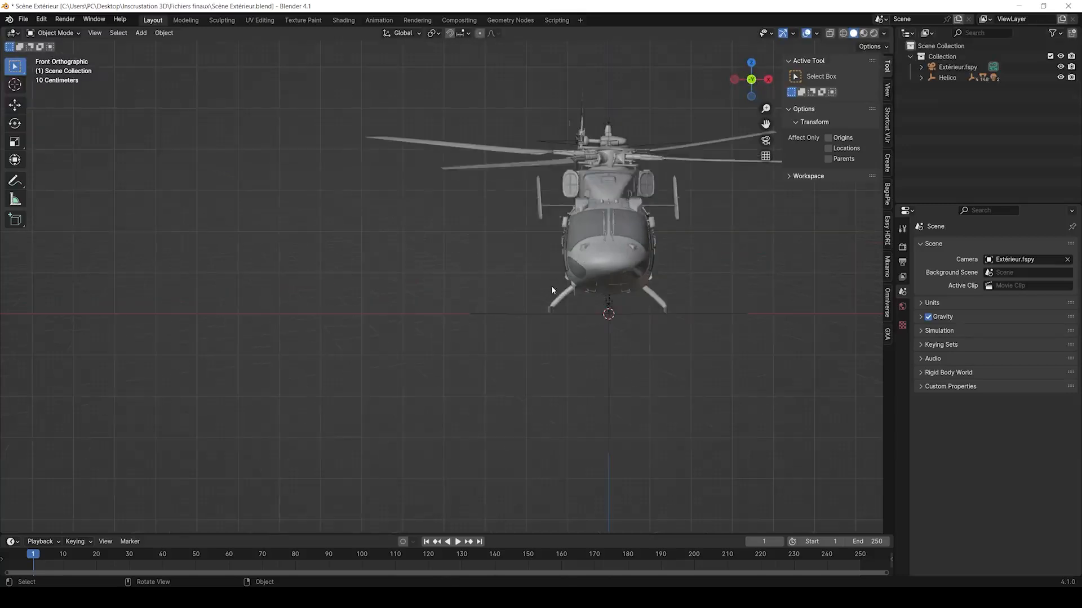
pyautogui.keyDown('shift'); pyautogui.moveTo(633, 312); pyautogui.dragTo(432, 193, button='middle'); pyautogui.keyUp('shift')
pyautogui.scroll(7, 505, 305)
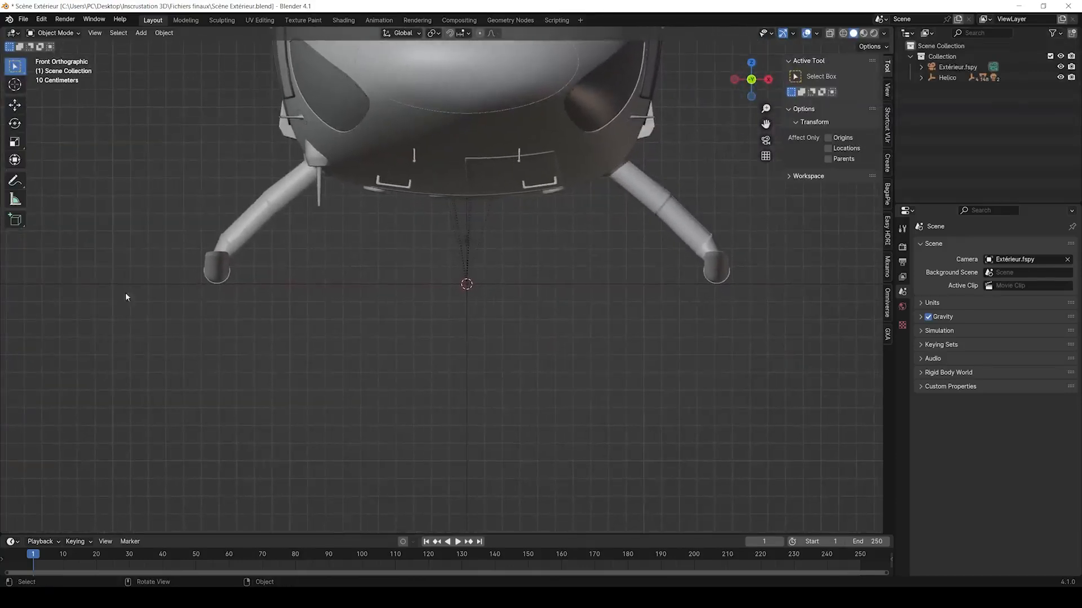
pyautogui.scroll(-2, 413, 298)
pyautogui.press('KP_0')
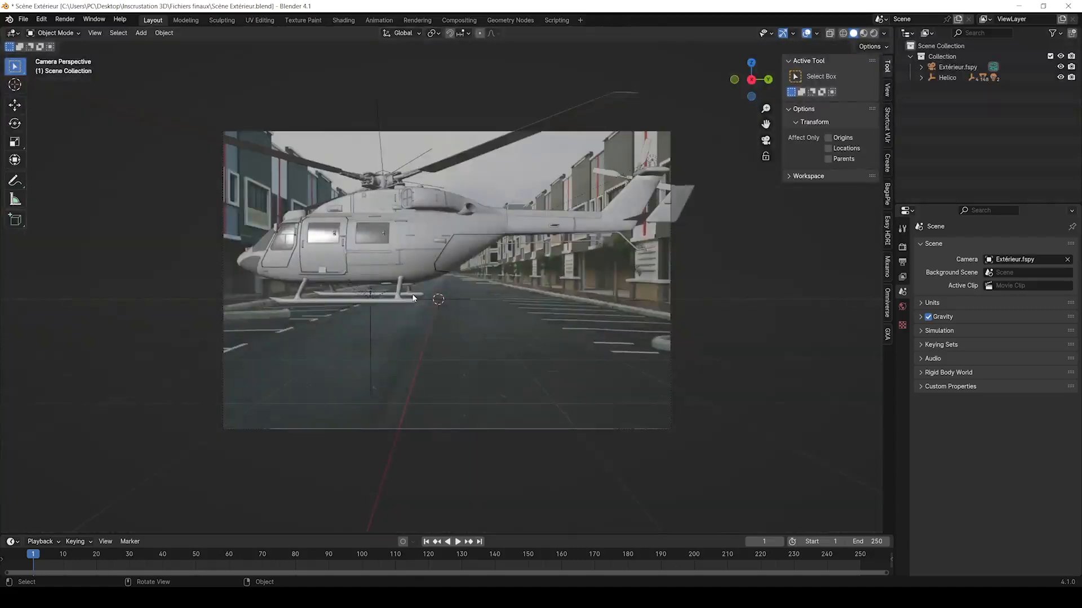
pyautogui.click(924, 77)
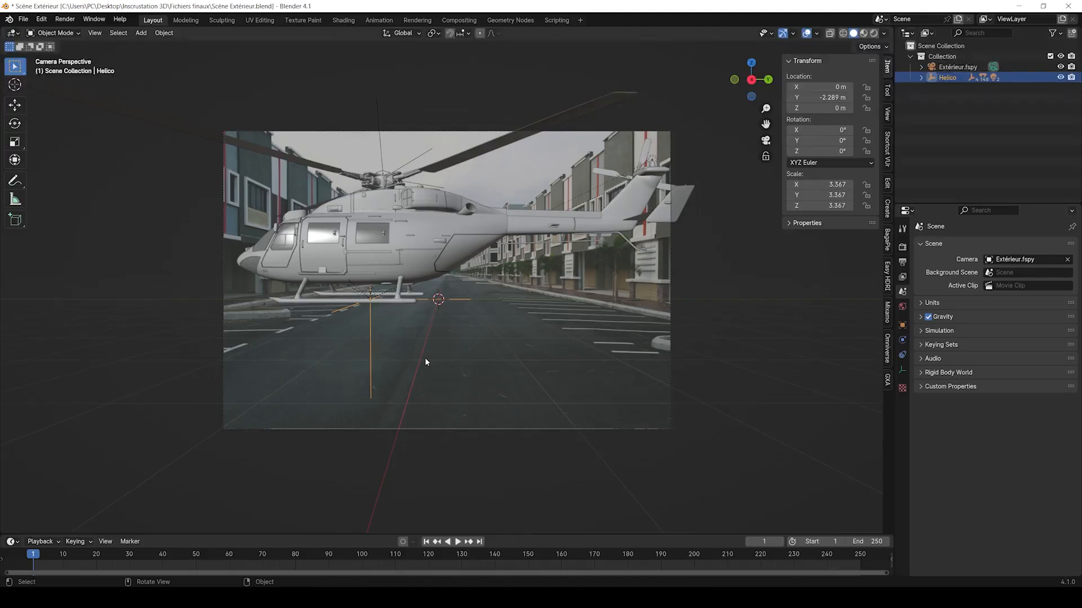
pyautogui.press('g')
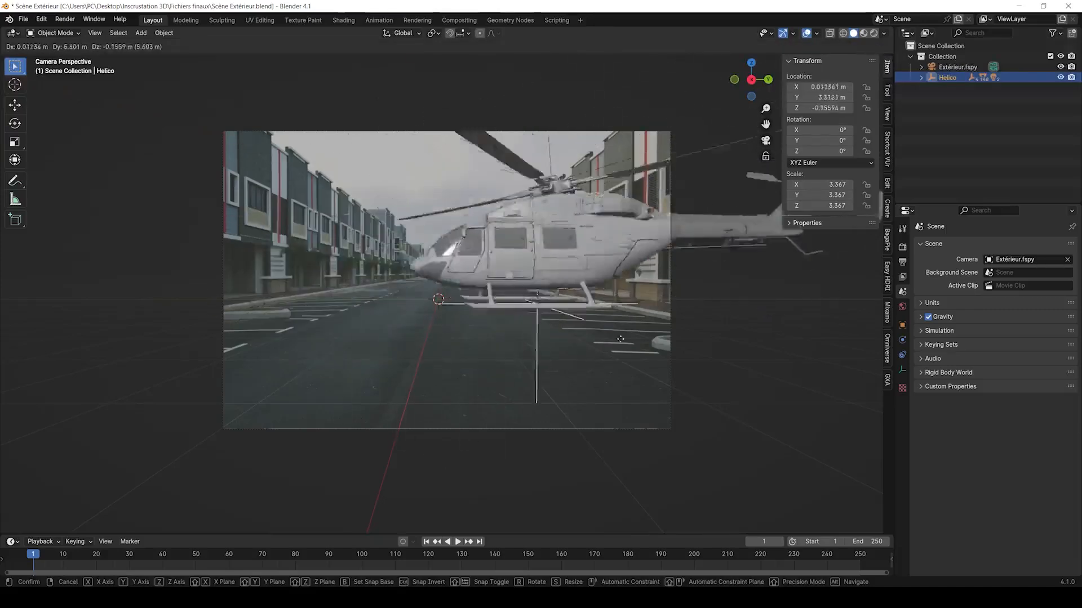
pyautogui.press('y')
pyautogui.click(490, 359)
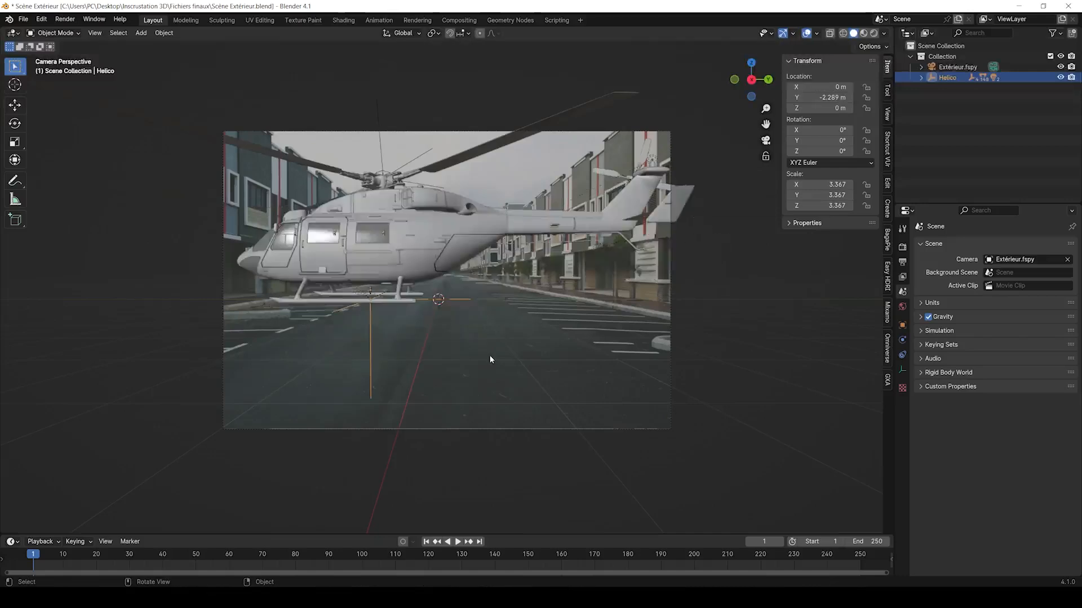
pyautogui.click(385, 251)
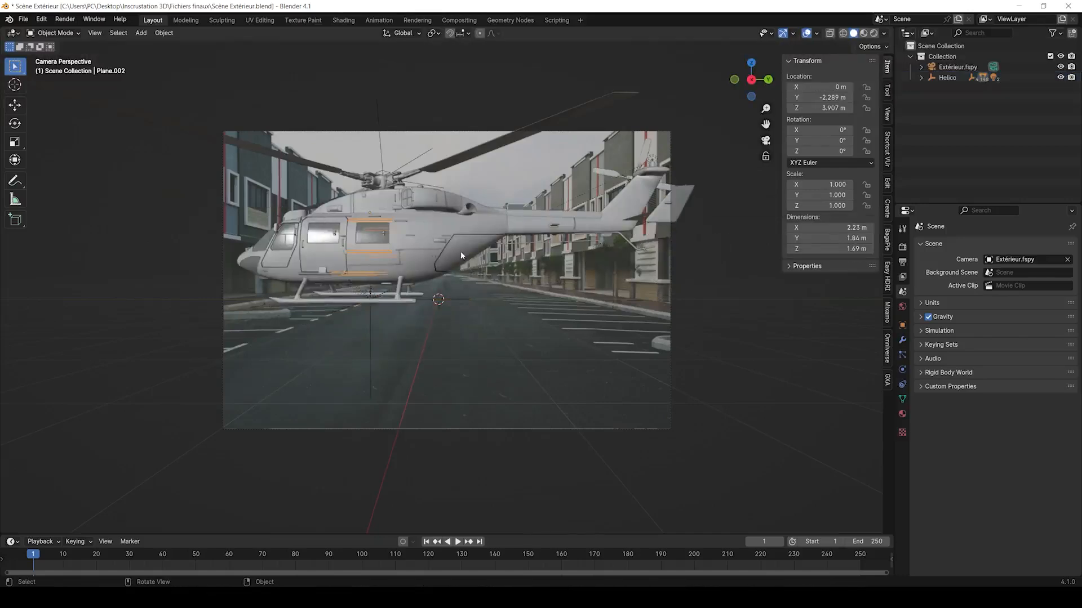
pyautogui.press('g')
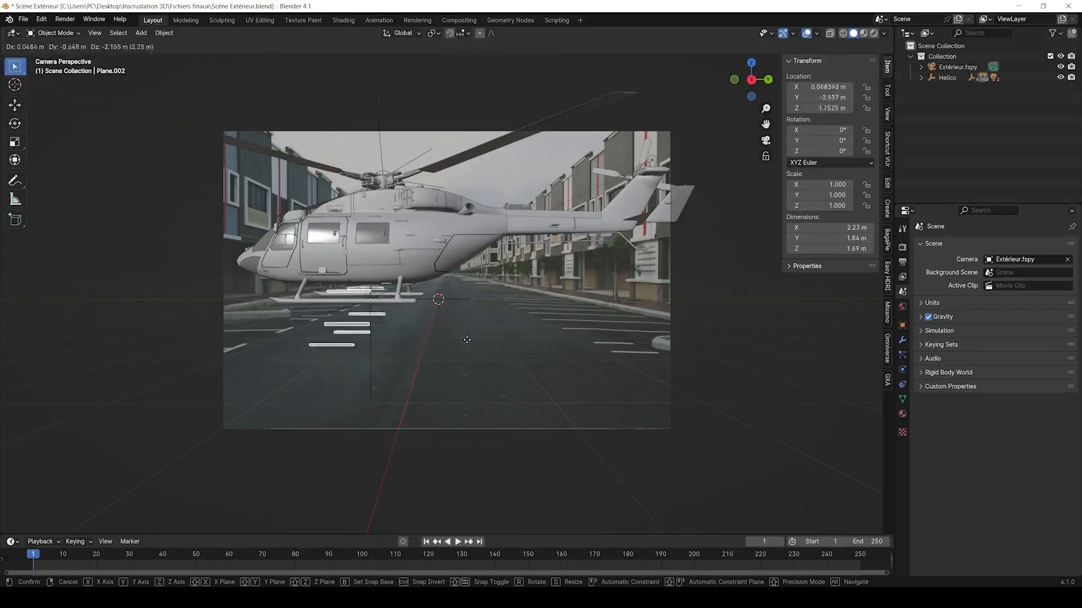
pyautogui.rightClick(508, 306)
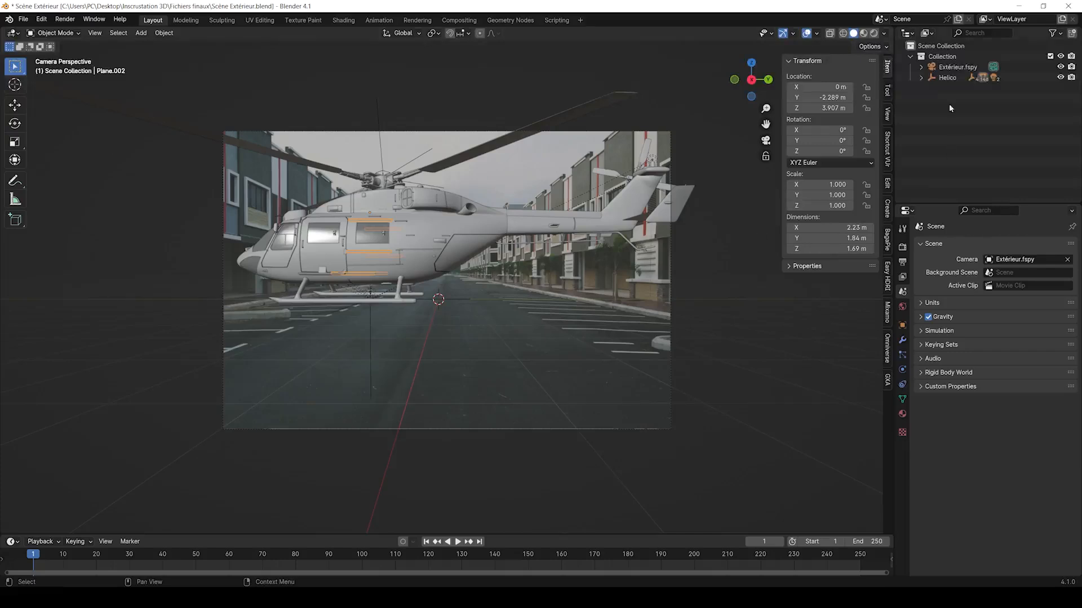
# - Try to move the Helico parent empty freely in the camera view, check it from another angle, and undo the move
pyautogui.click(945, 78)
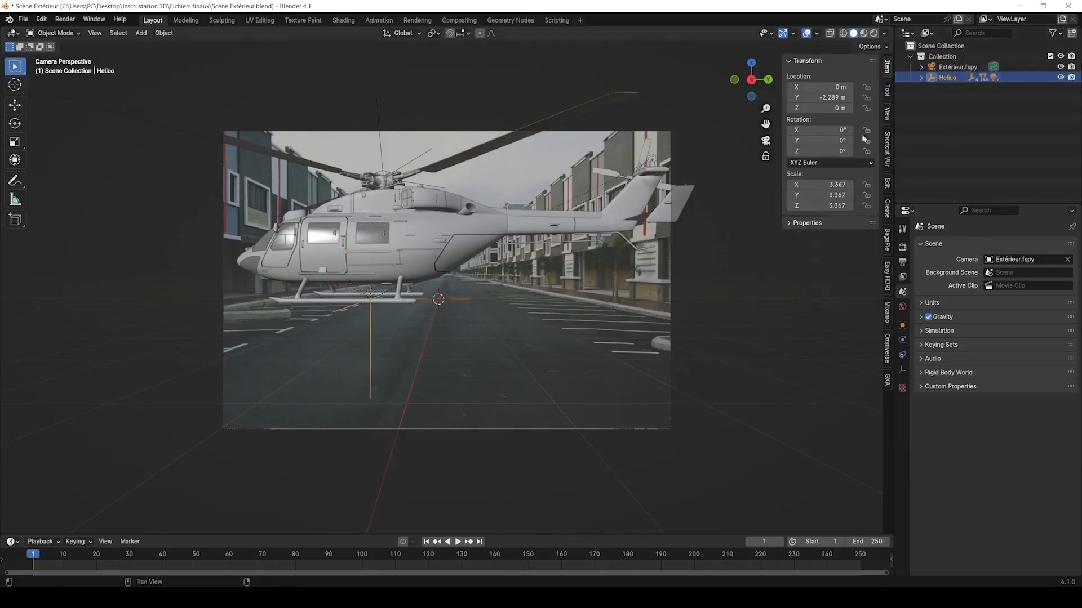
pyautogui.press('g')
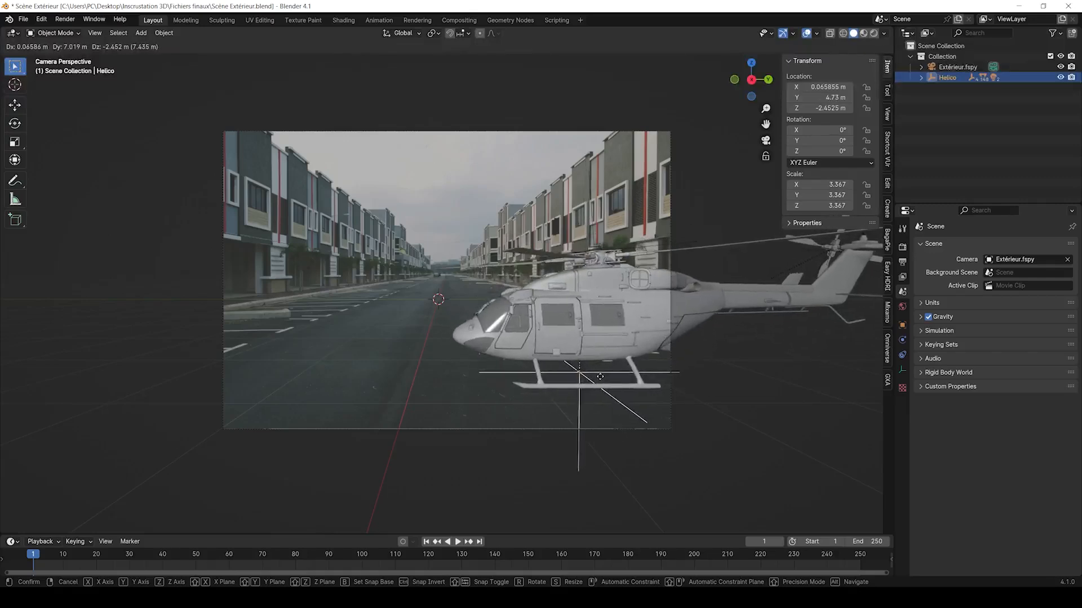
pyautogui.click(600, 376)
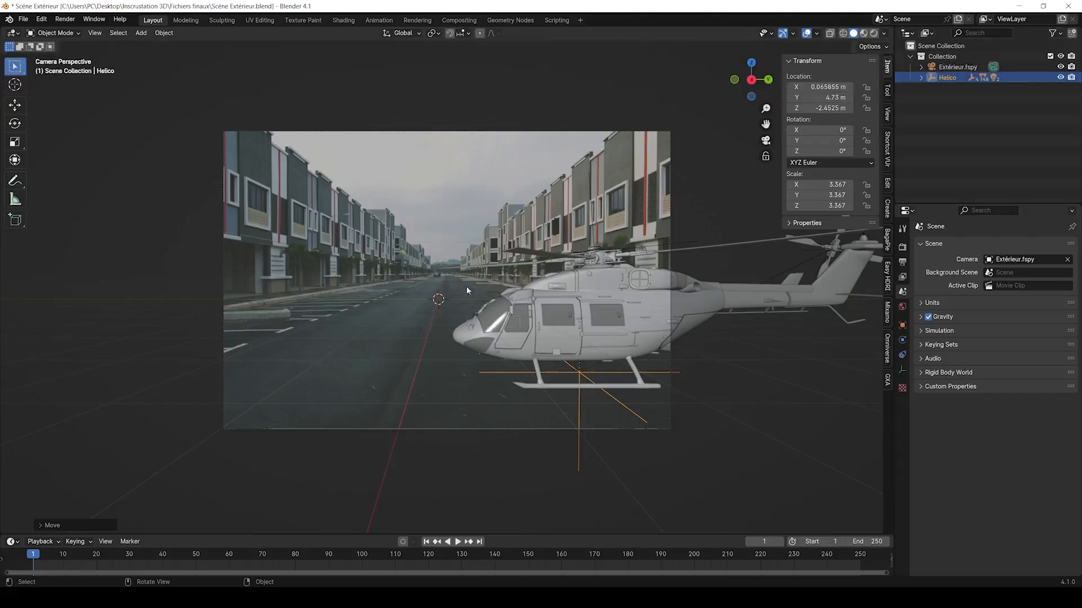
pyautogui.moveTo(464, 330); pyautogui.dragTo(536, 329, button='middle')
pyautogui.scroll(-2, 535, 329)
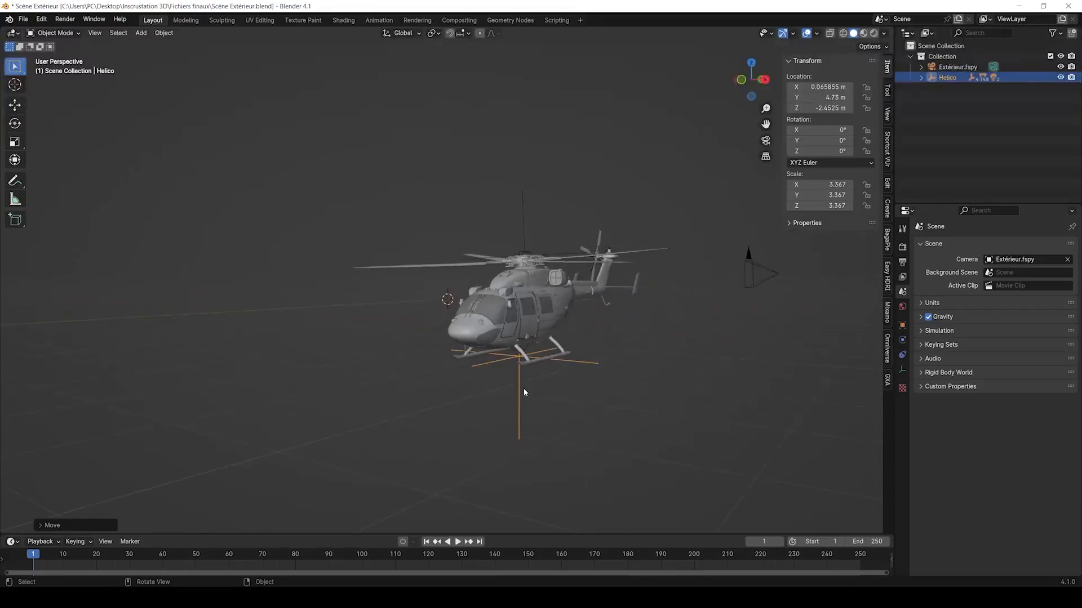
pyautogui.hotkey('ctrl', 'z')
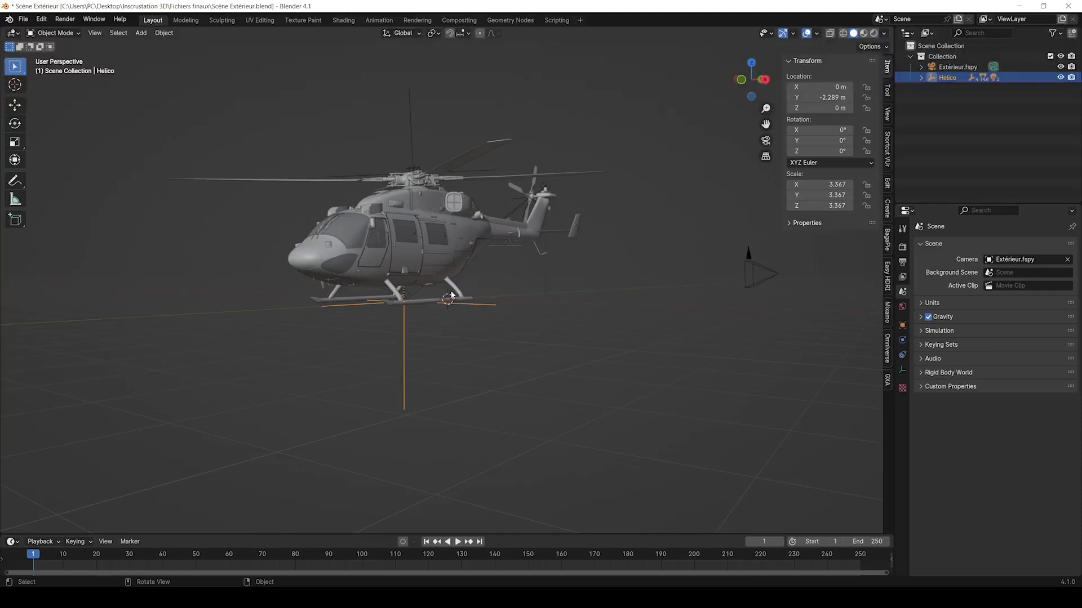
# - Move Helico along the ground plane to about X 2.8 m, Y 0.43 m and rotate it about 132° around global Z
pyautogui.press('KP_0')
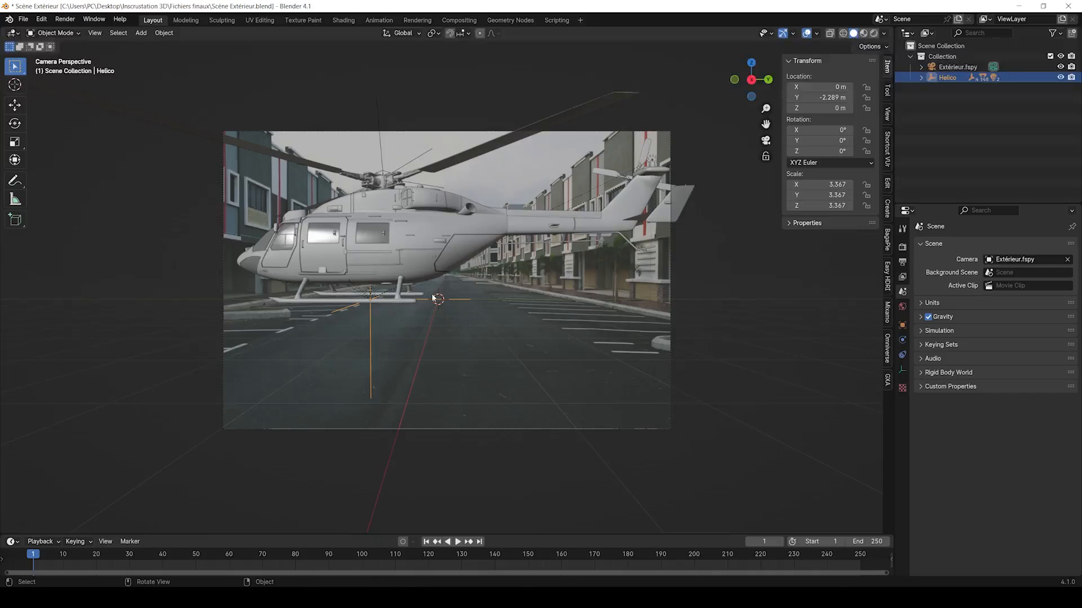
pyautogui.press('g')
pyautogui.hotkey('shift', 'z')
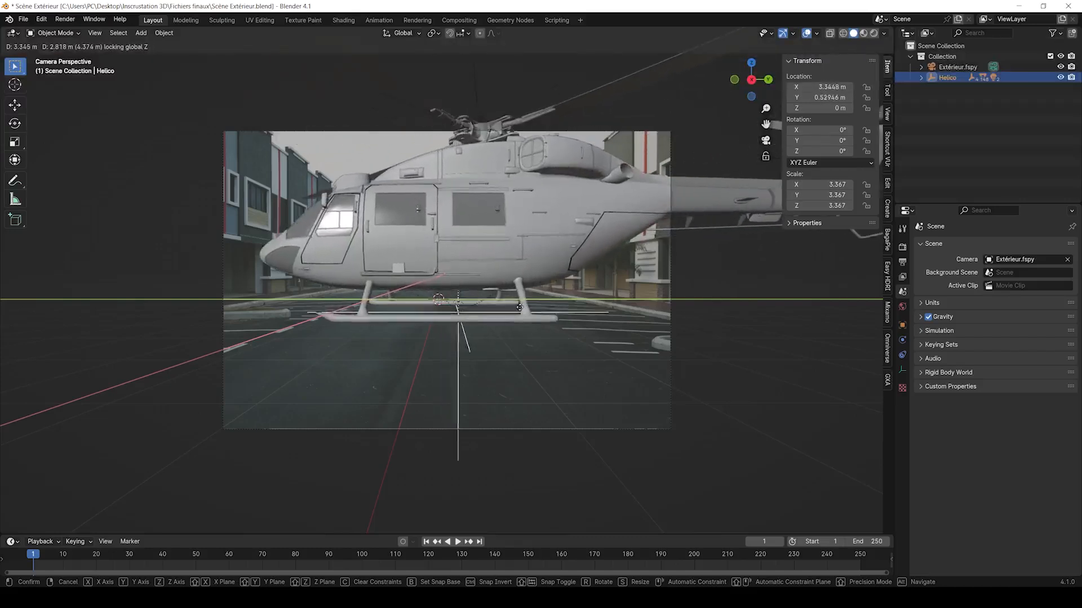
pyautogui.click(515, 307)
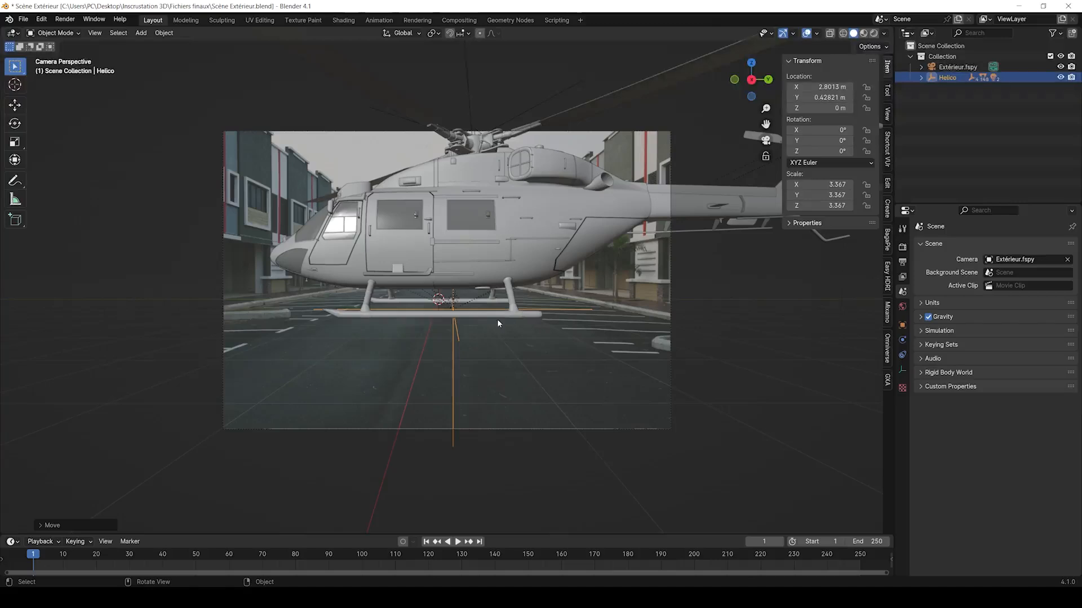
pyautogui.press('r')
pyautogui.press('z')
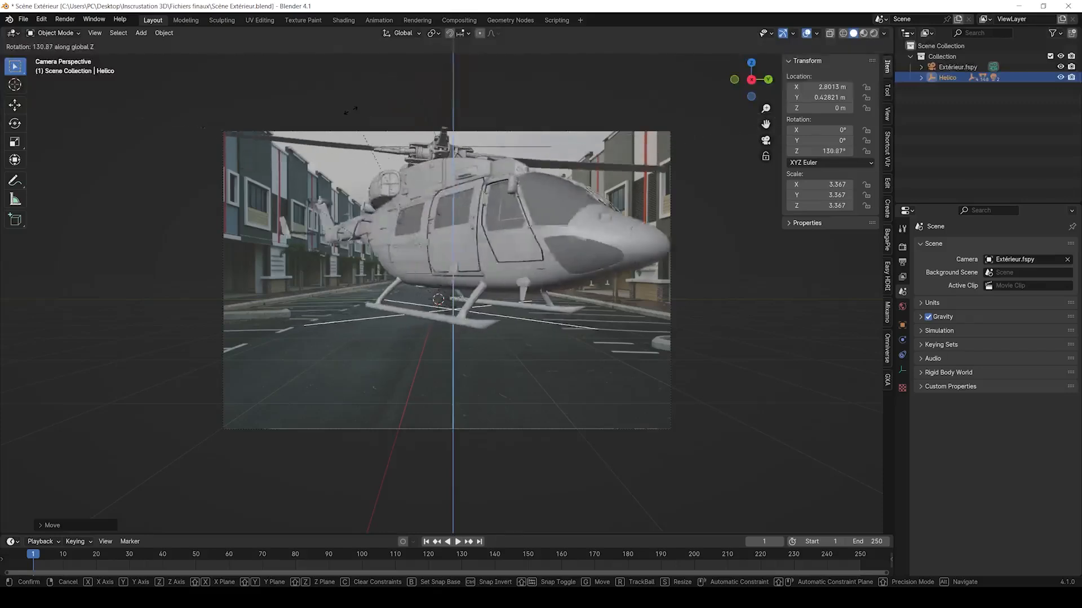
pyautogui.click(382, 149)
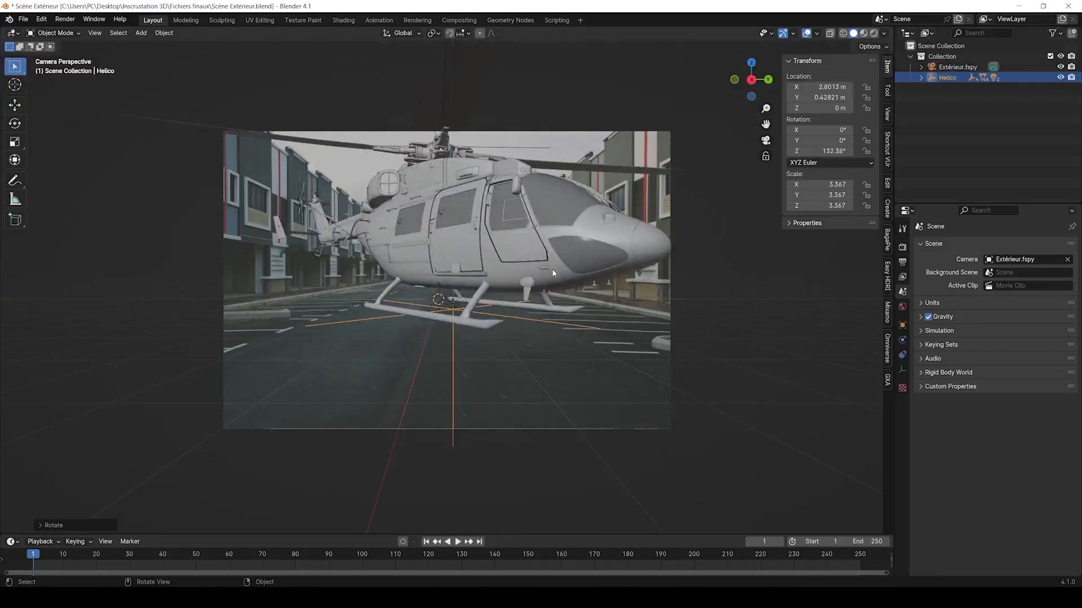
# - Move Helico along the ground plane to about X -0.69 m, Y 0.1 m and scale it uniformly to about 3.52
pyautogui.press('g')
pyautogui.hotkey('shift', 'z')
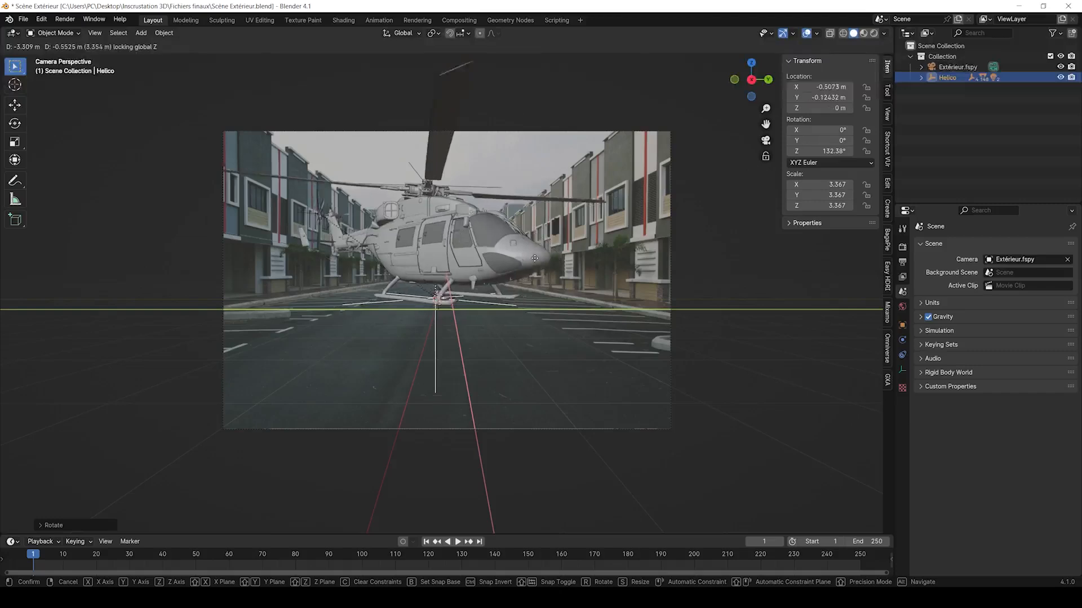
pyautogui.click(540, 258)
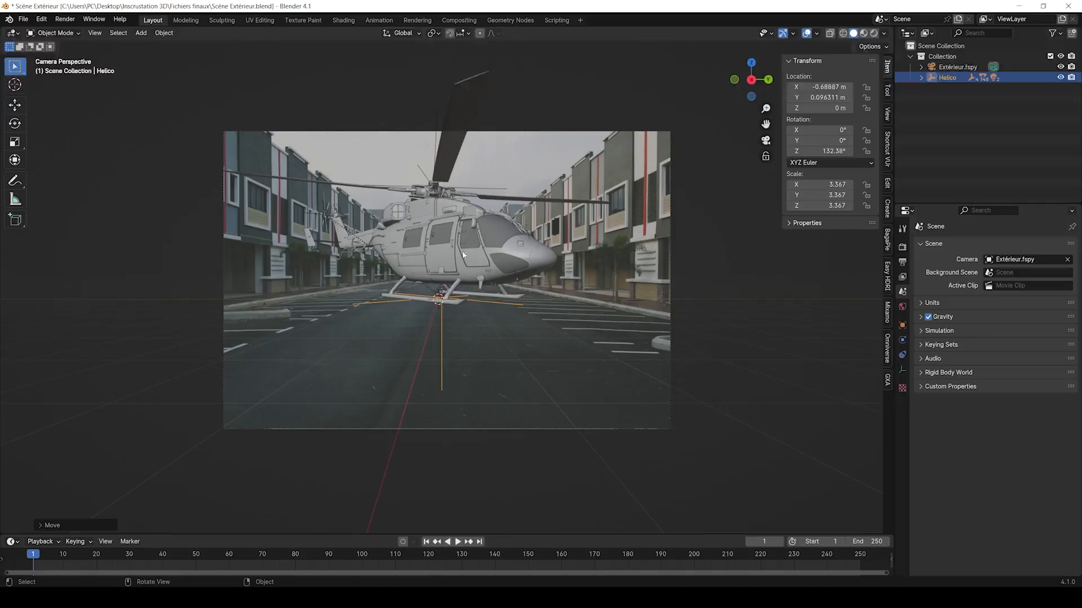
pyautogui.press('s')
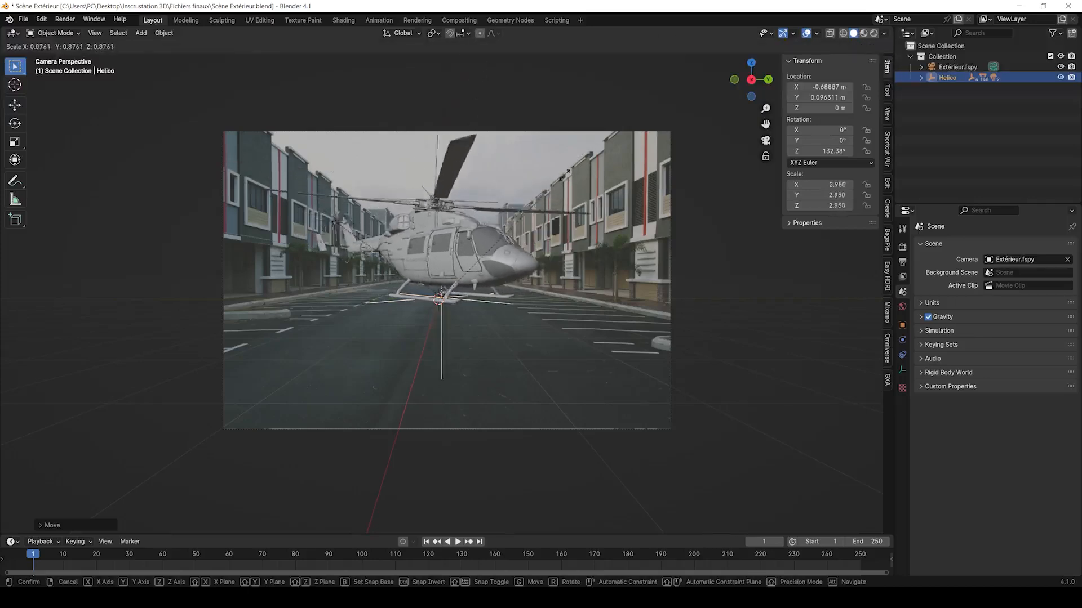
pyautogui.rightClick(592, 153)
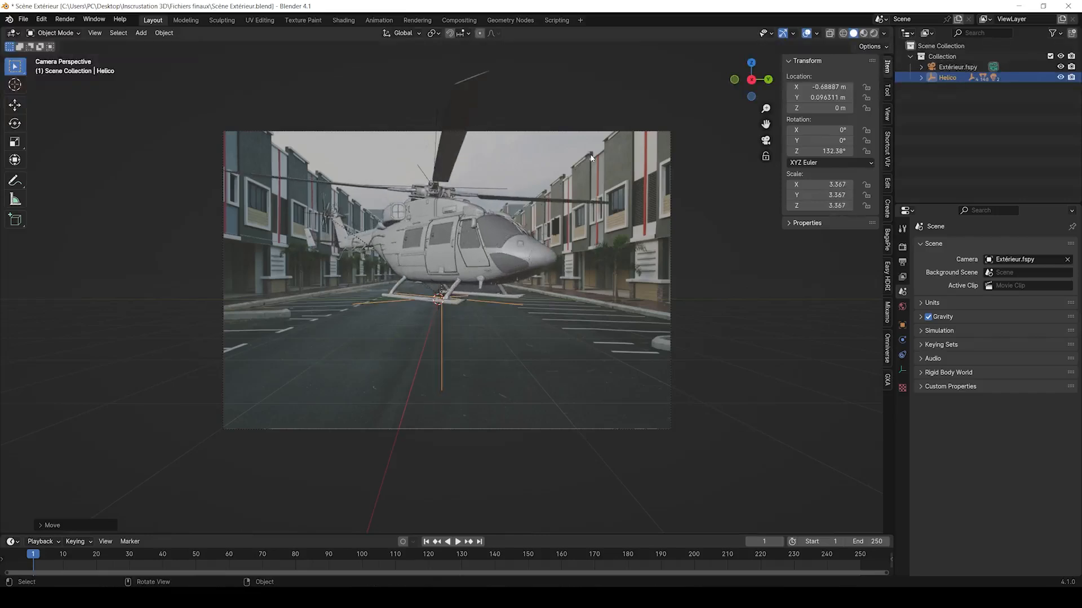
pyautogui.press('s')
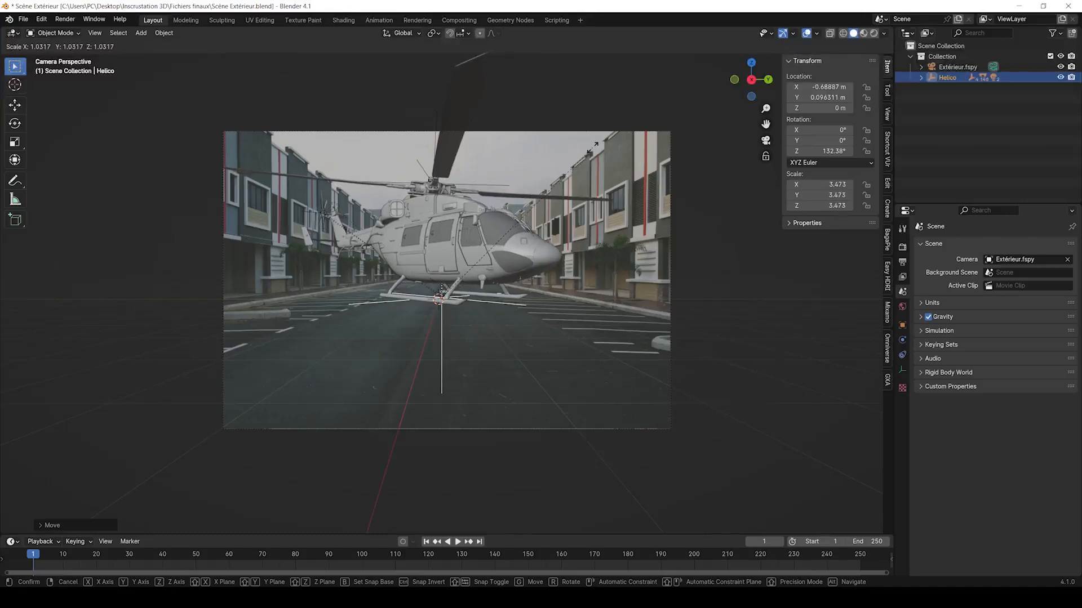
pyautogui.click(593, 146)
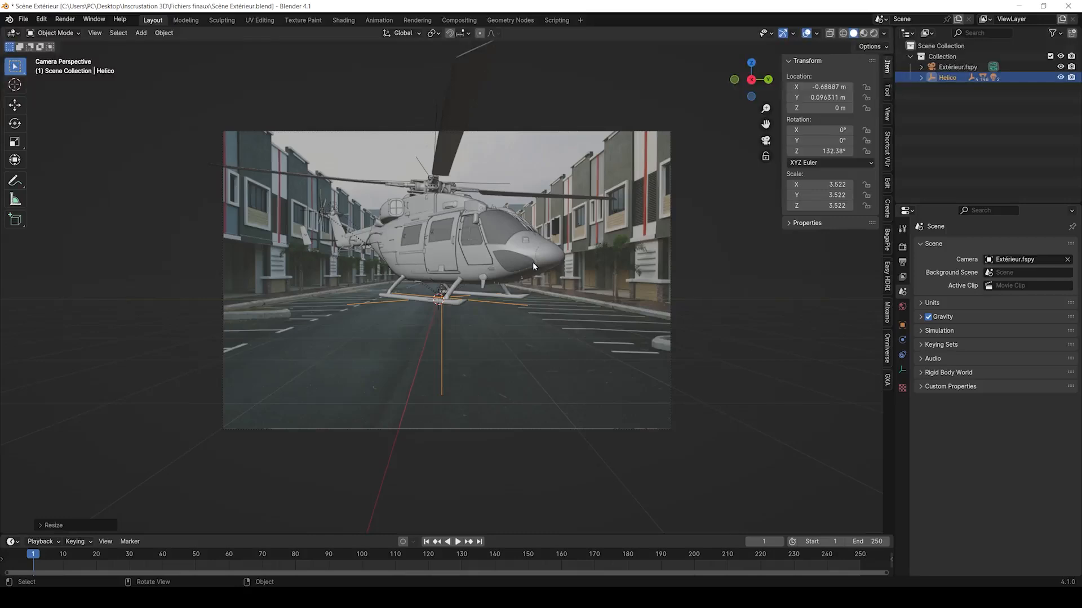
# - Move Helico along the ground plane to about X 0.32 m, Y 0.4 m, deselect it, and save the file
pyautogui.press('g')
pyautogui.hotkey('shift', 'z')
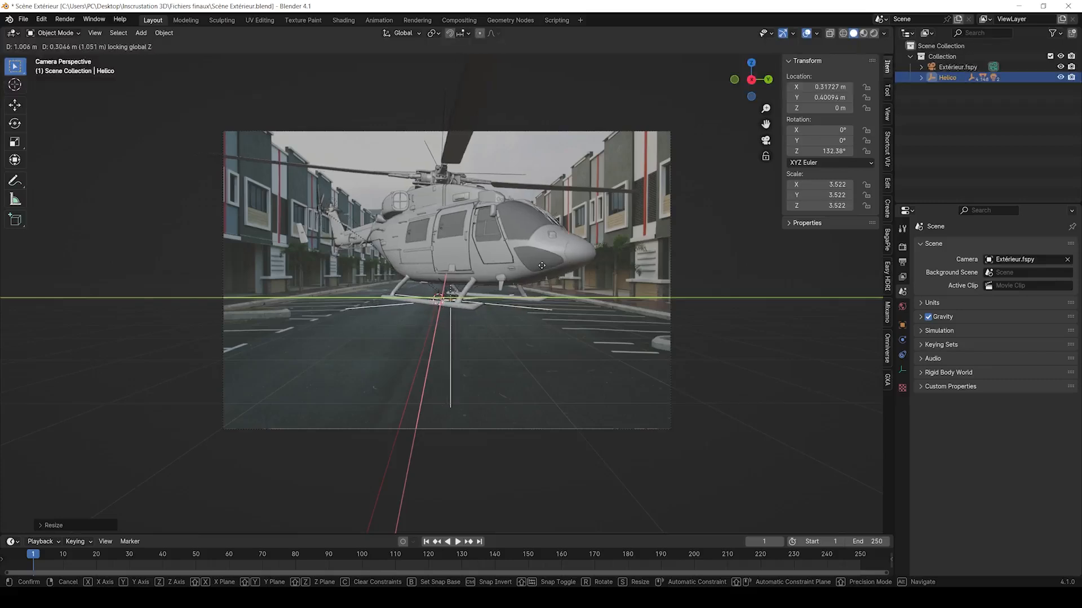
pyautogui.click(541, 265)
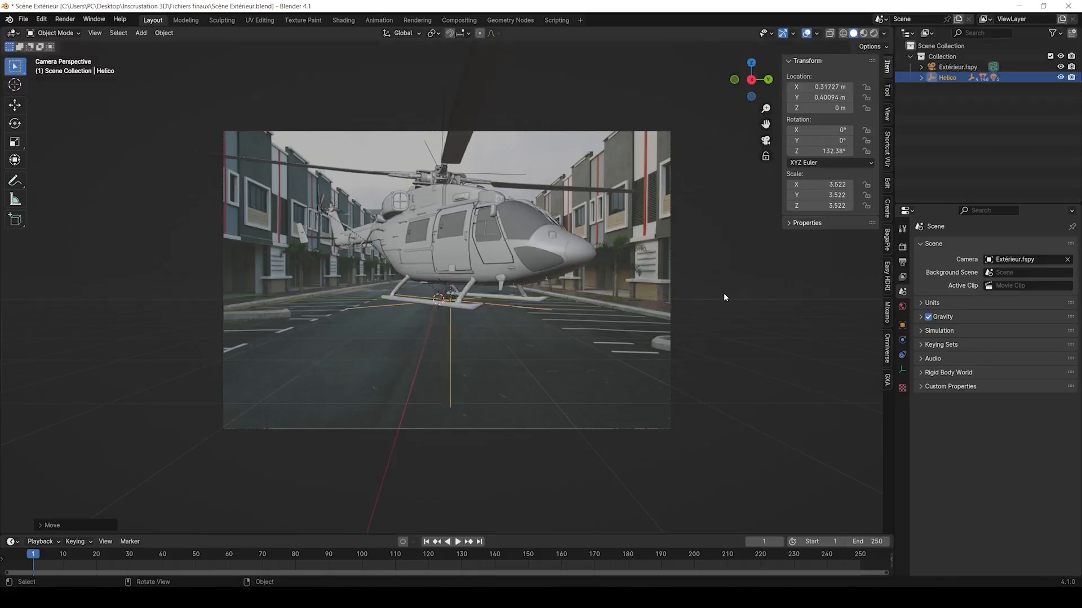
pyautogui.click(724, 293)
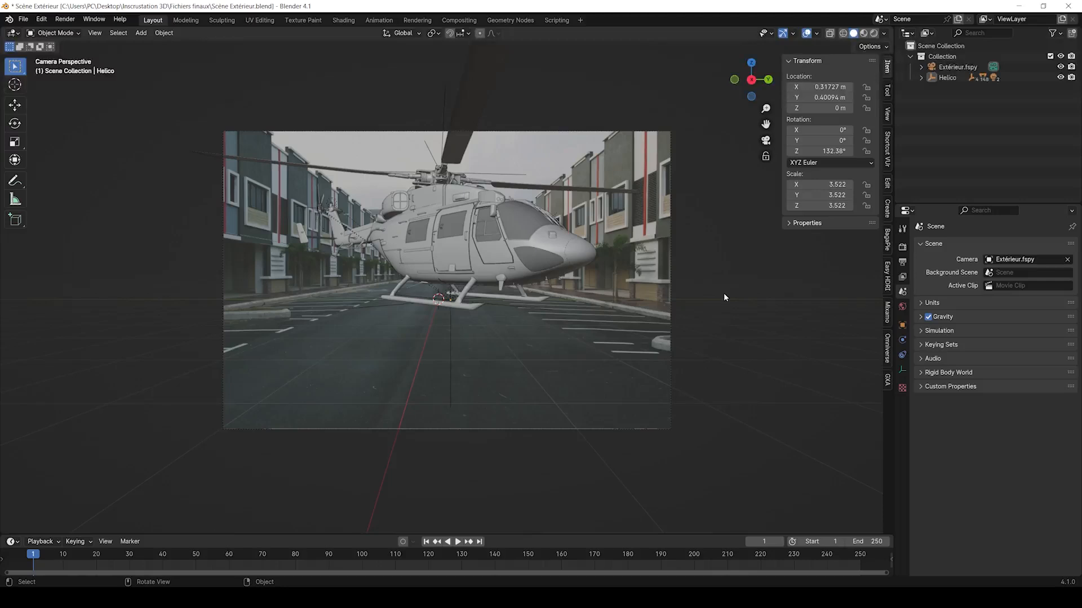
pyautogui.hotkey('ctrl', 's')
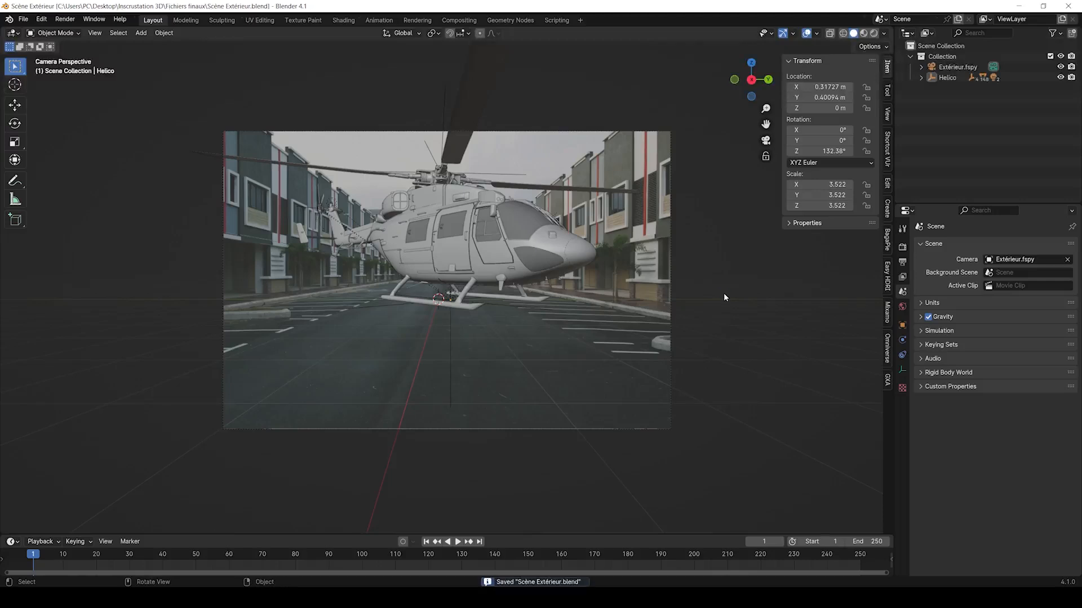